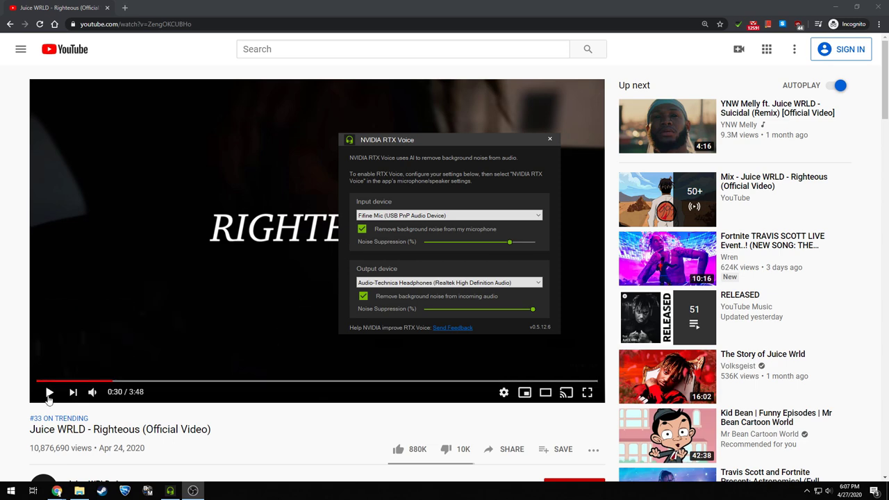
Play the Righteous video on YouTube from about 0:30, then bring up the NVIDIA RTX Voice window.
{"action": "left_click", "coordinate": [156, 410]}
{"action": "mouse_move", "coordinate": [90, 393]}
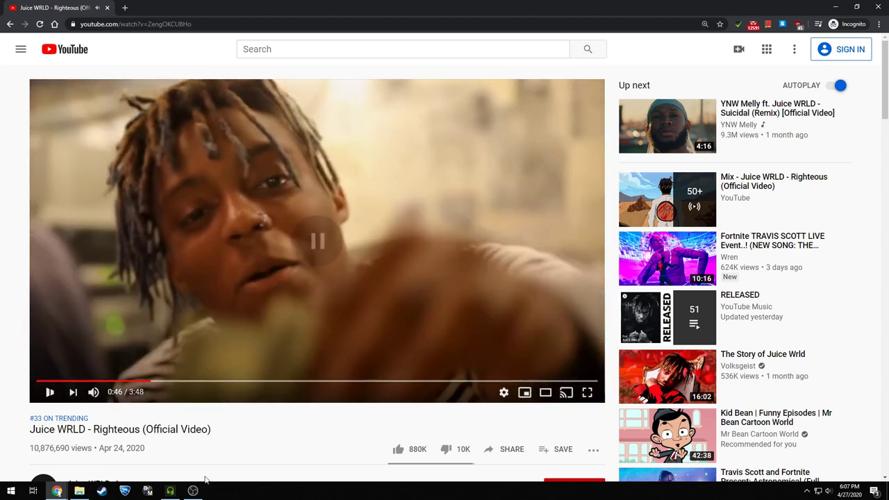
{"action": "left_click", "coordinate": [170, 492]}
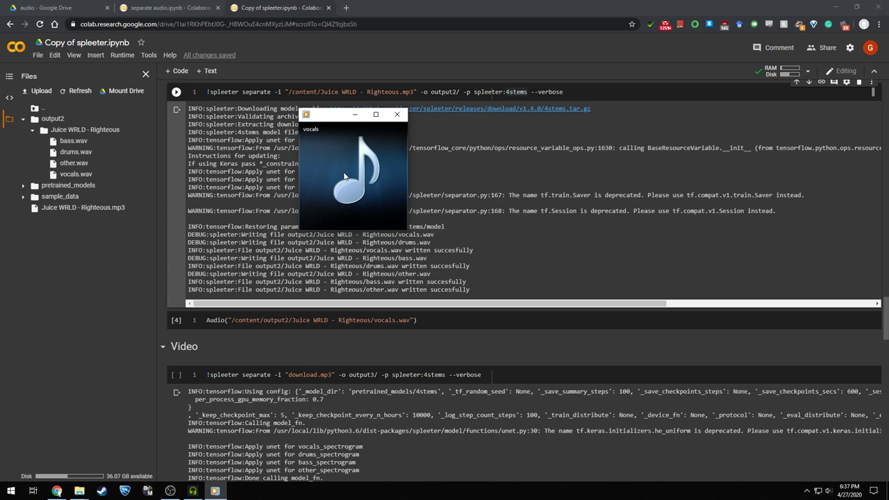
Listen to the vocals stem separated by Spleeter, then pause it and close the player.
{"action": "mouse_move", "coordinate": [345, 175]}
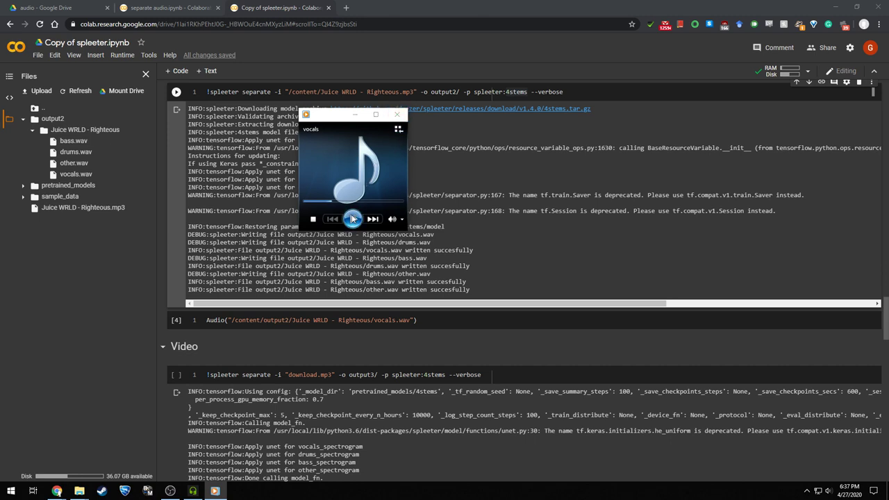
{"action": "left_click", "coordinate": [352, 219]}
{"action": "left_click", "coordinate": [398, 118]}
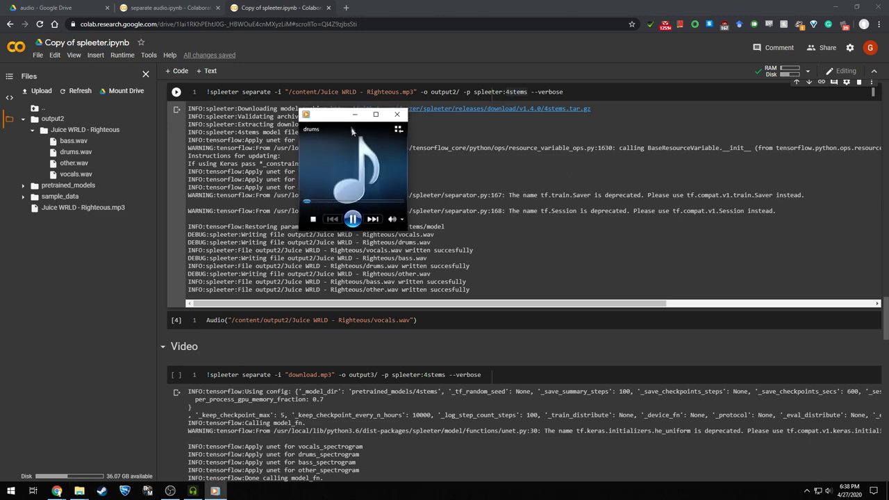
Maximize the player, skip ahead in the drums stem to listen to it, and close the player.
{"action": "left_click", "coordinate": [375, 115]}
{"action": "left_click", "coordinate": [73, 453]}
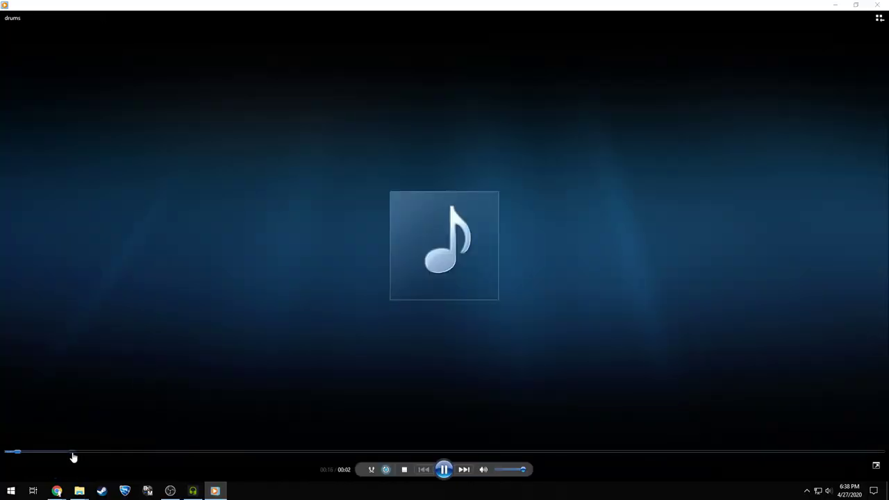
{"action": "left_click_drag", "start_coordinate": [79, 457], "coordinate": [123, 457]}
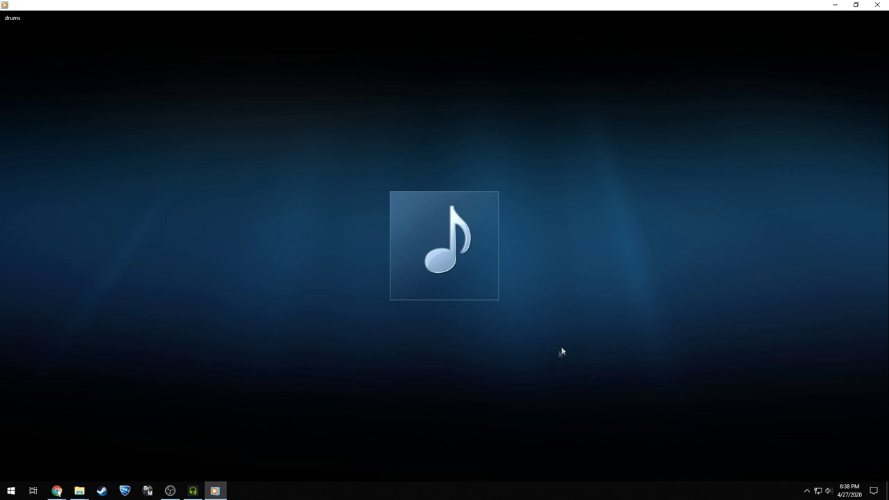
{"action": "left_click", "coordinate": [879, 5]}
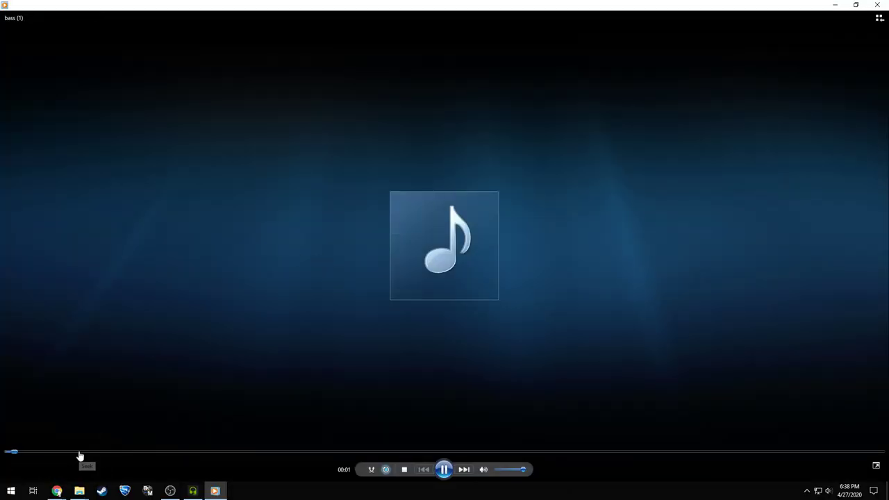
Listen to the bass (1) and other stems from partway through, closing the player after each one.
{"action": "left_click_drag", "start_coordinate": [81, 454], "coordinate": [132, 456]}
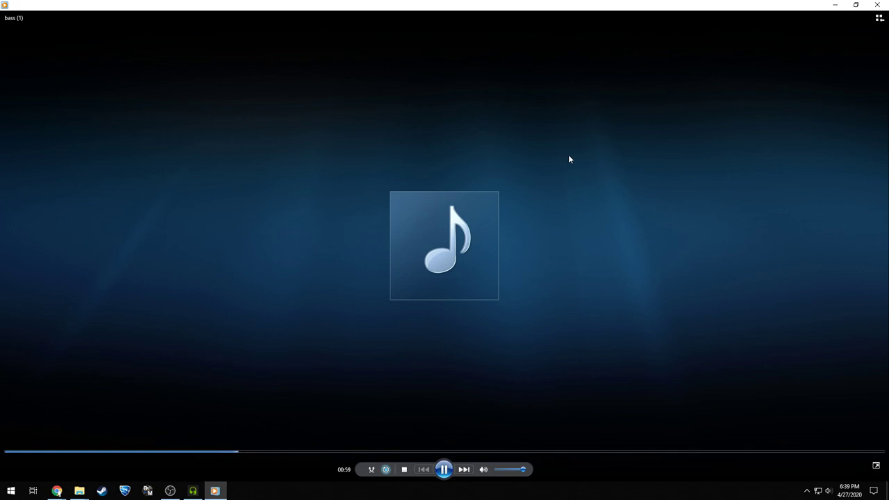
{"action": "left_click", "coordinate": [878, 5]}
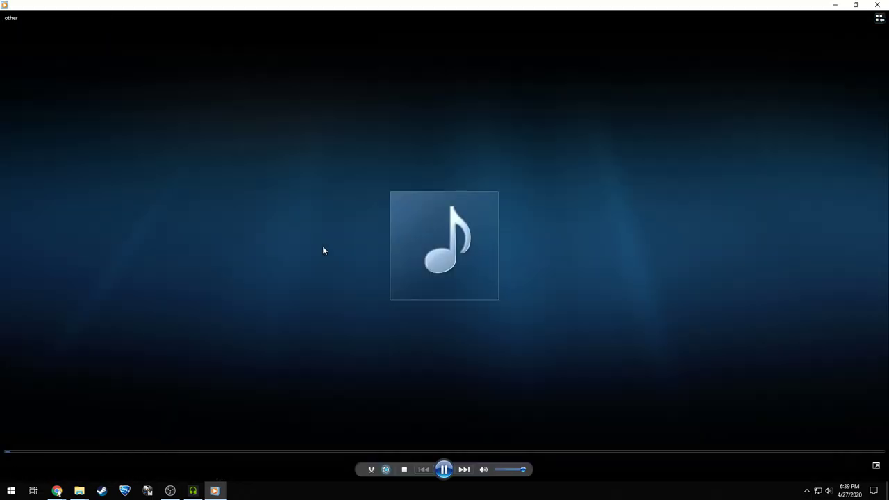
{"action": "left_click_drag", "start_coordinate": [86, 452], "coordinate": [127, 453]}
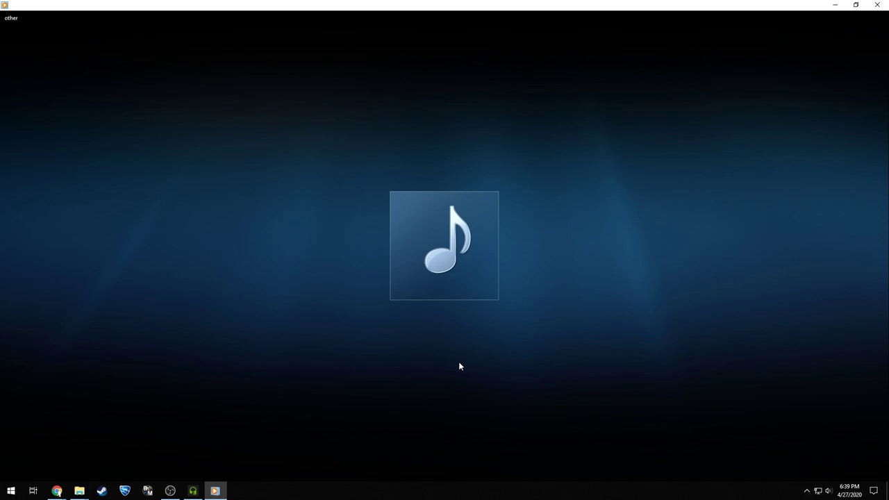
{"action": "mouse_move", "coordinate": [457, 366]}
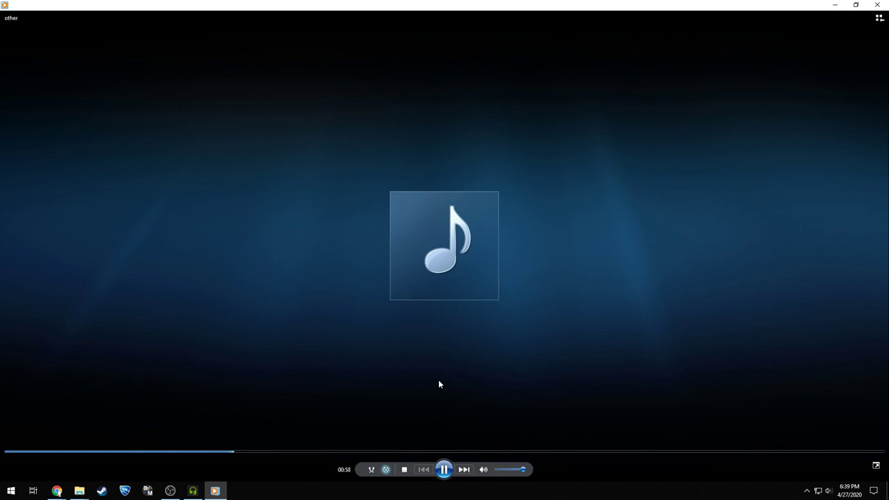
{"action": "key", "text": "alt+F4"}
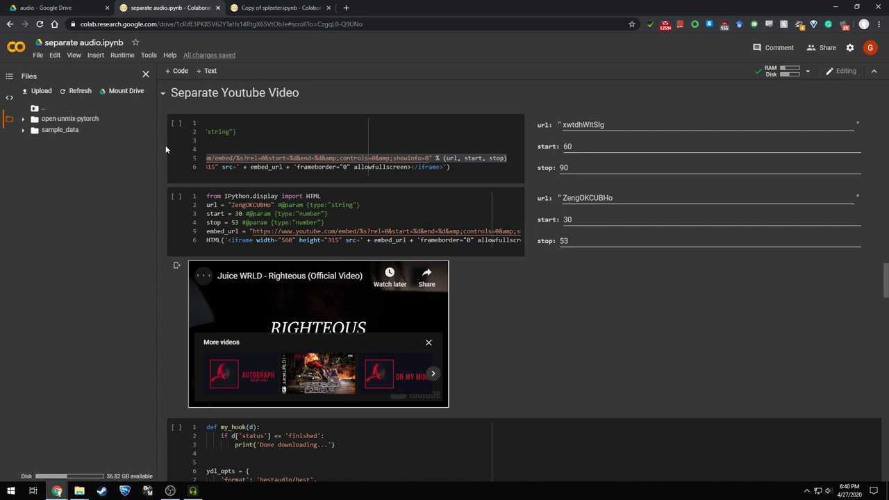
Dismiss the embedded video's suggestions in separate audio.ipynb and play the vocals track in the separation output.
{"action": "left_click", "coordinate": [428, 342]}
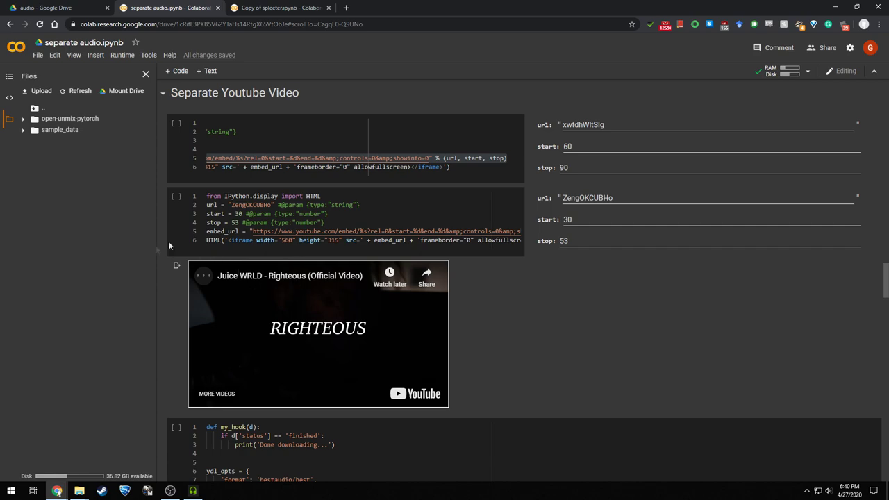
{"action": "scroll", "coordinate": [165, 245], "scroll_direction": "down", "scroll_amount": 10}
{"action": "scroll", "coordinate": [166, 245], "scroll_direction": "up", "scroll_amount": 4}
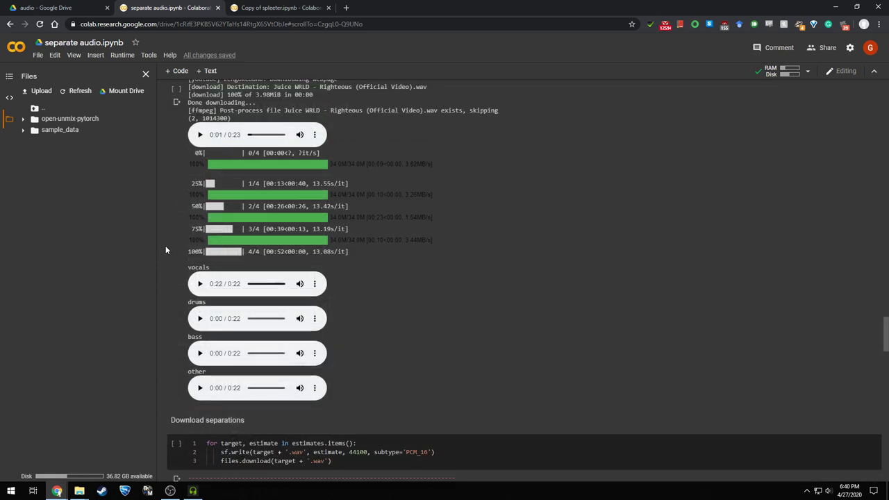
{"action": "scroll", "coordinate": [165, 245], "scroll_direction": "down", "scroll_amount": 1}
{"action": "left_click", "coordinate": [201, 283]}
{"action": "left_click", "coordinate": [200, 284]}
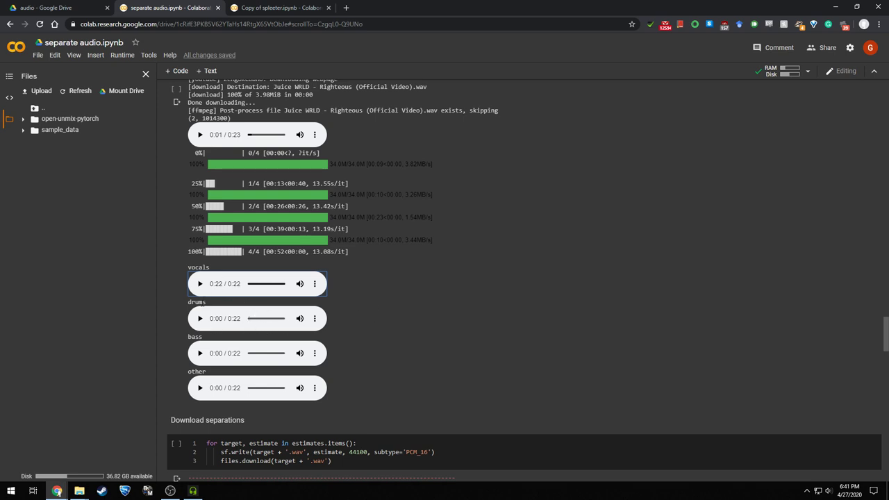
Play the drums, bass and other tracks in the notebook's separation output one after another, pausing each.
{"action": "left_click", "coordinate": [200, 320]}
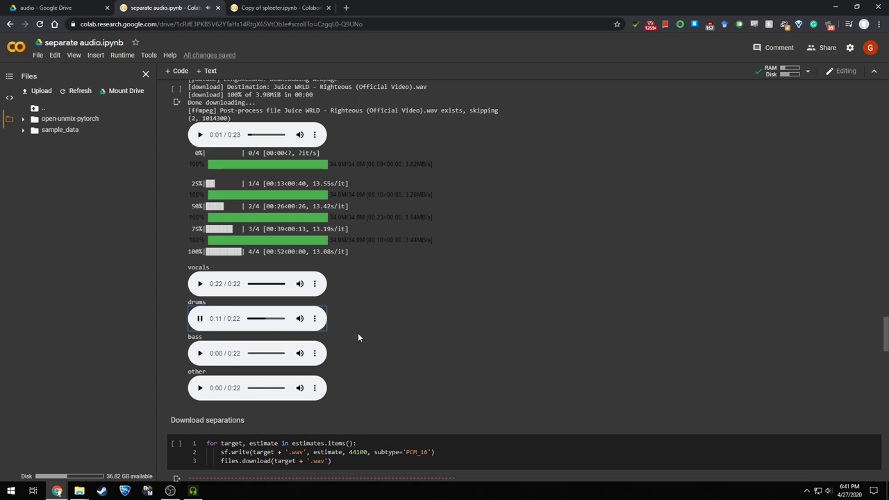
{"action": "left_click", "coordinate": [200, 319]}
{"action": "left_click", "coordinate": [200, 353]}
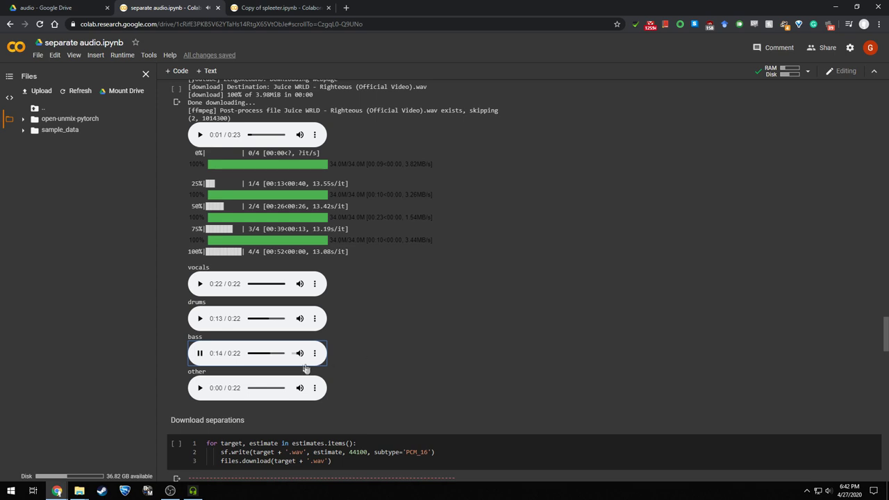
{"action": "left_click", "coordinate": [200, 354]}
{"action": "left_click", "coordinate": [200, 387]}
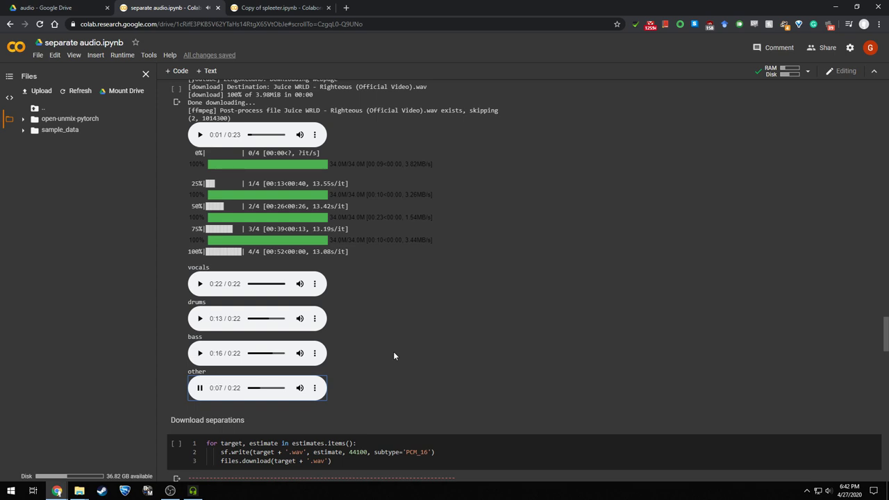
{"action": "left_click", "coordinate": [199, 388]}
{"action": "left_click_drag", "start_coordinate": [278, 389], "coordinate": [269, 393]}
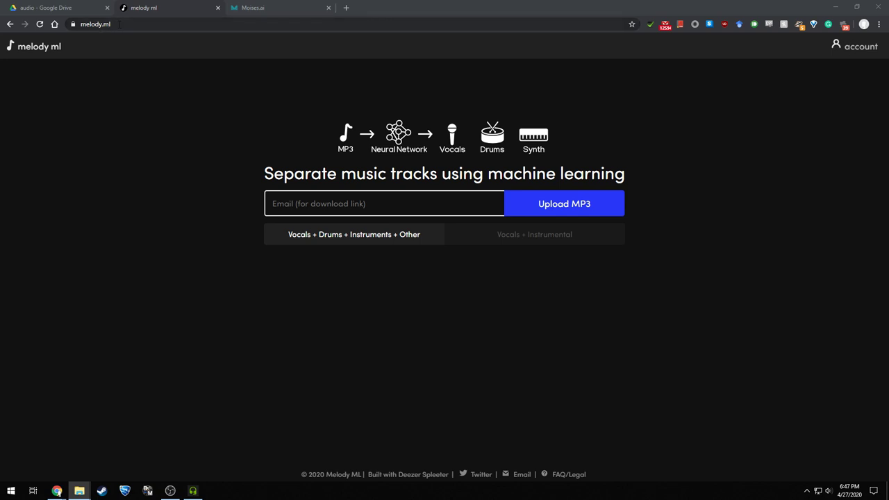
Look over the Moises.ai and melody ml sites, and skim the Deezer Spleeter GitHub repository linked from melody ml.
{"action": "left_click", "coordinate": [257, 7]}
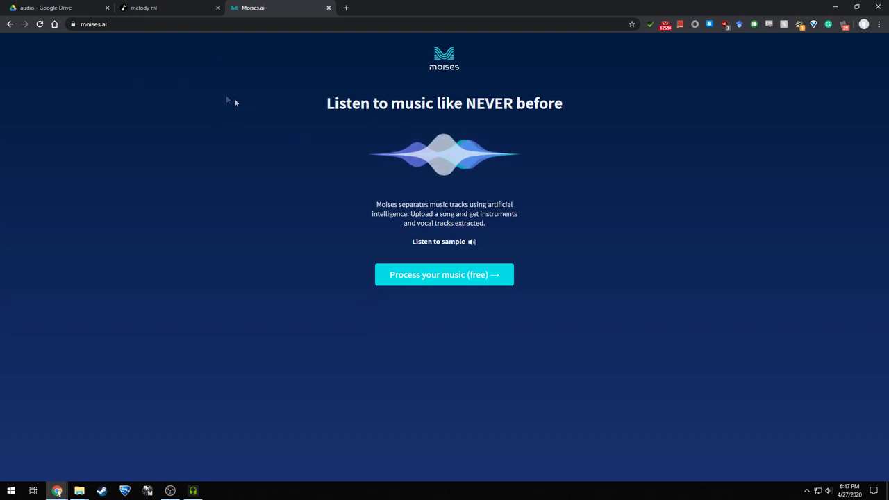
{"action": "left_click", "coordinate": [160, 8]}
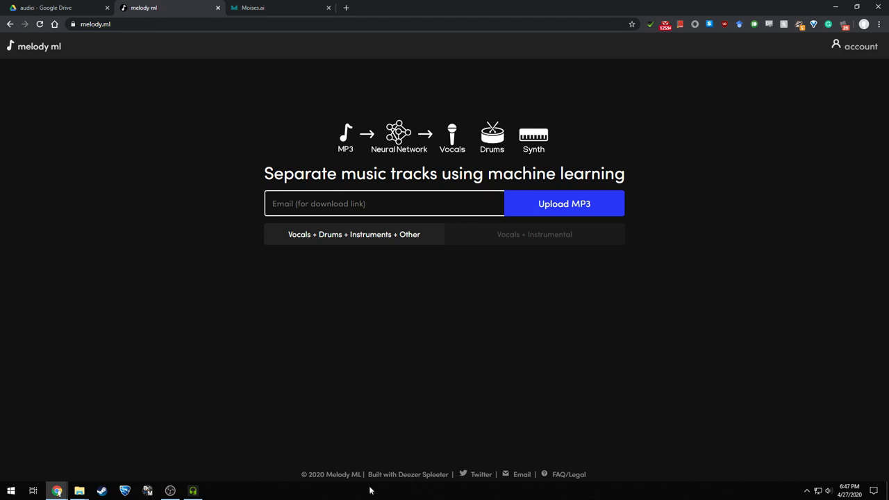
{"action": "left_click", "coordinate": [405, 478]}
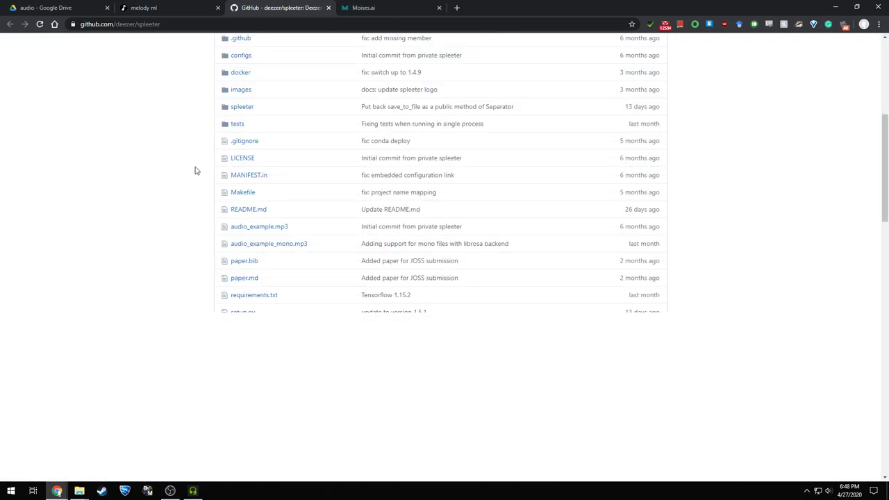
{"action": "scroll", "coordinate": [196, 170], "scroll_direction": "down", "scroll_amount": 6}
{"action": "scroll", "coordinate": [195, 171], "scroll_direction": "up", "scroll_amount": 10}
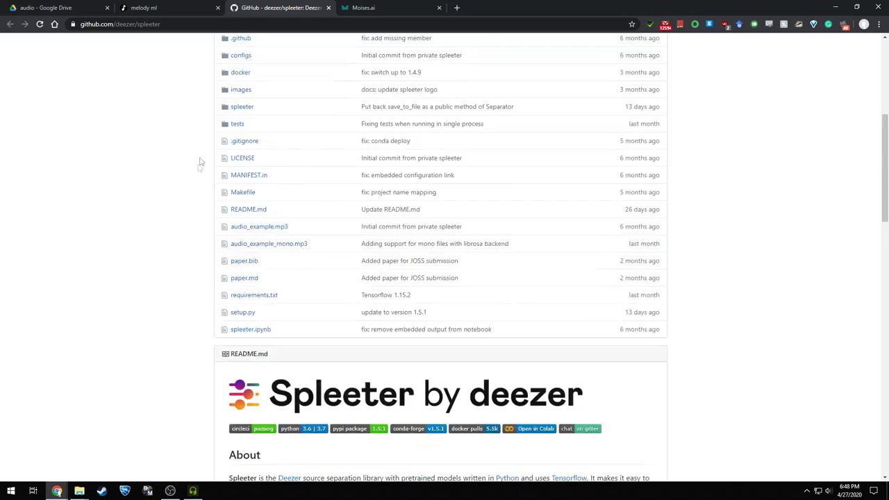
{"action": "left_click", "coordinate": [329, 8]}
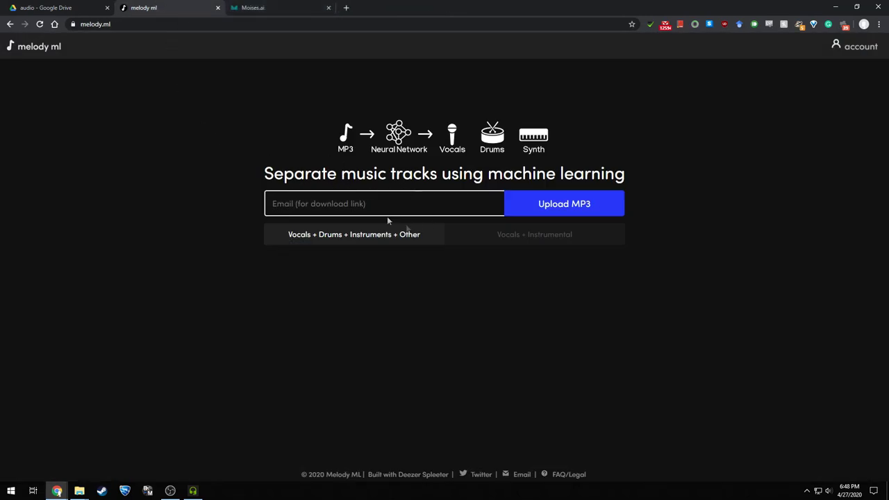
{"action": "left_click", "coordinate": [256, 8]}
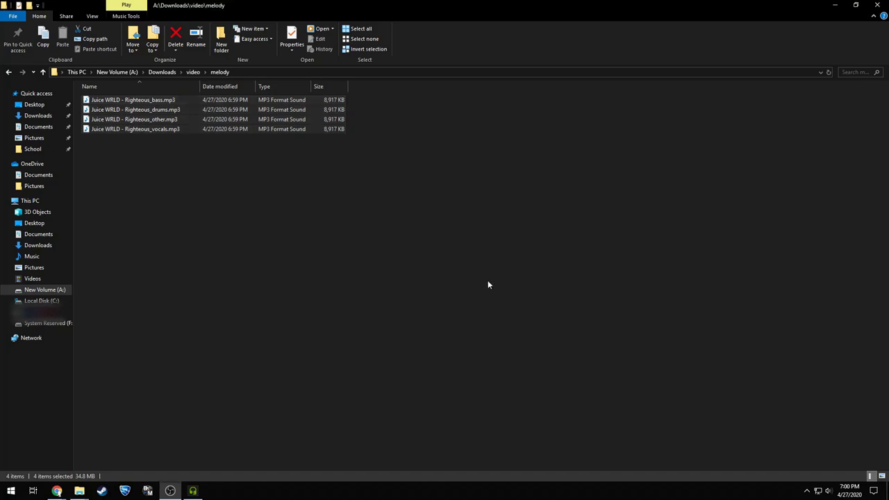
Play Juice WRLD - Righteous_vocals.mp3 from the melody folder, then pause it and close the player.
{"action": "left_click", "coordinate": [488, 285]}
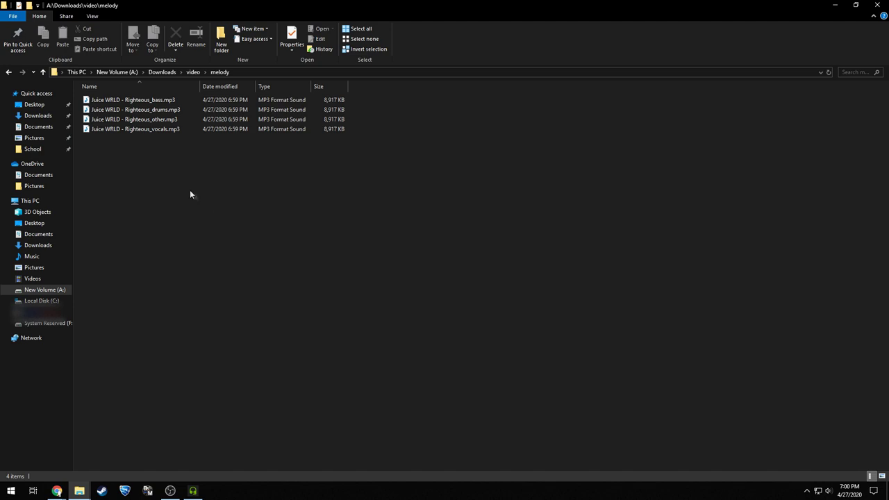
{"action": "left_click", "coordinate": [127, 130]}
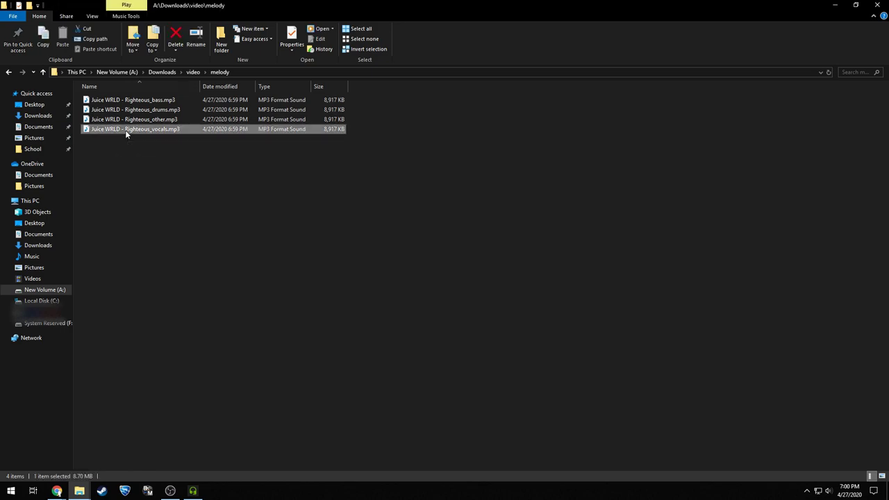
{"action": "double_click", "coordinate": [125, 130]}
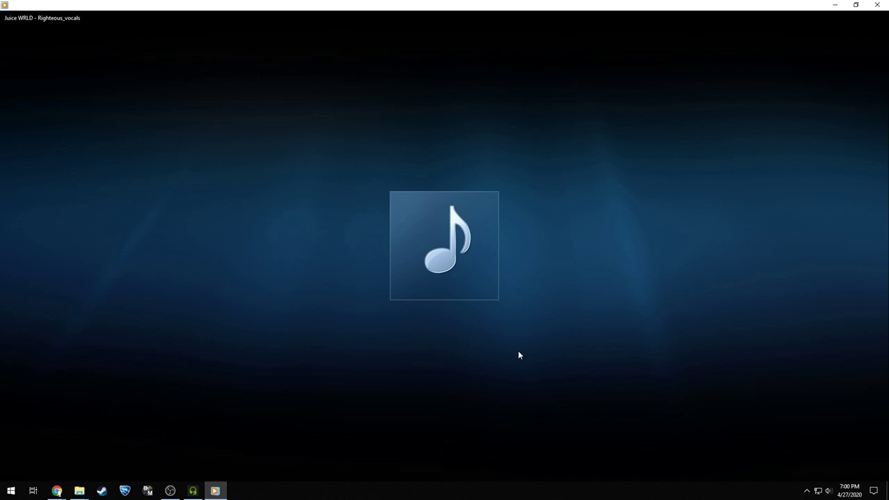
{"action": "mouse_move", "coordinate": [515, 352]}
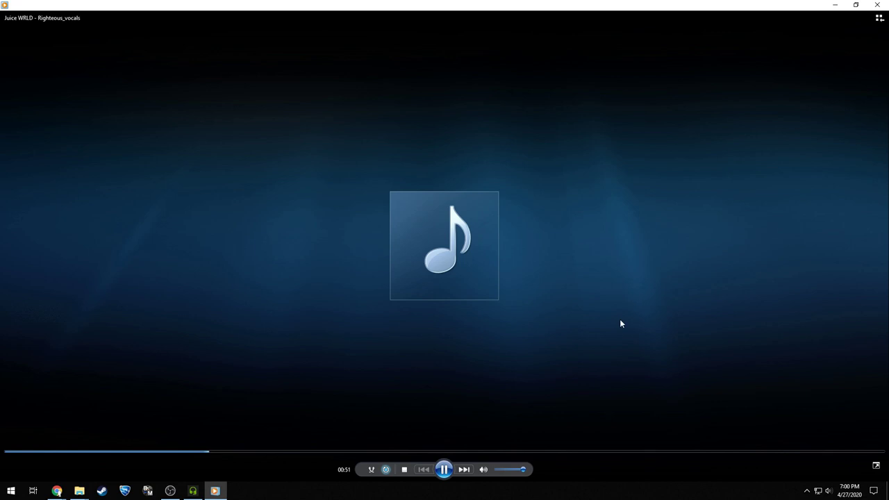
{"action": "left_click", "coordinate": [445, 469]}
{"action": "left_click", "coordinate": [878, 5]}
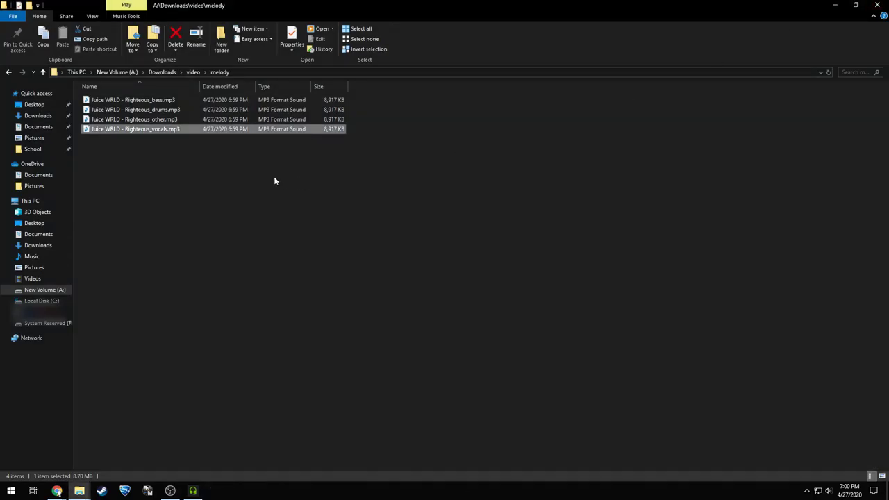
Play Juice WRLD - Righteous_drums.mp3 from the melody folder, then close the player.
{"action": "left_click", "coordinate": [165, 120]}
{"action": "left_click", "coordinate": [149, 110]}
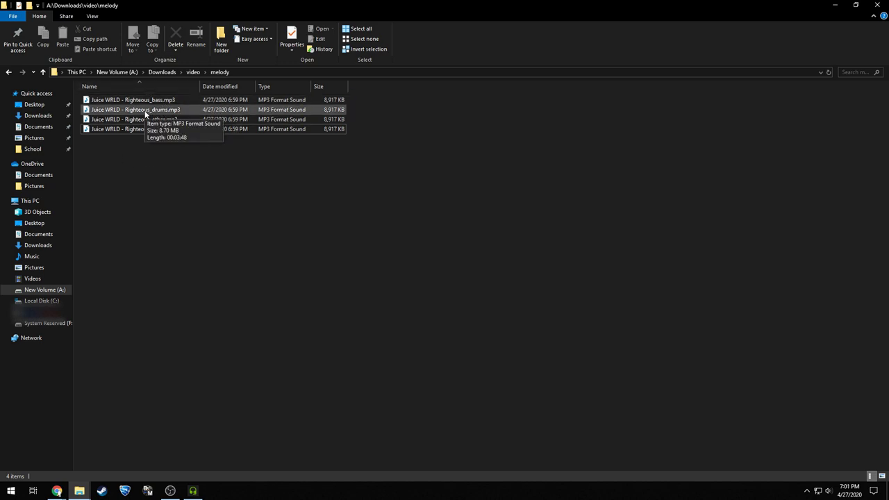
{"action": "double_click", "coordinate": [146, 111]}
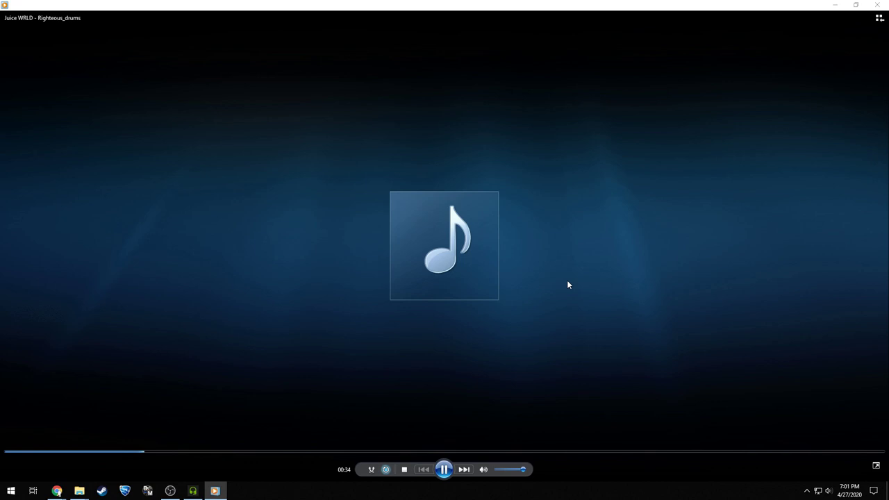
{"action": "mouse_move", "coordinate": [665, 208]}
{"action": "left_click", "coordinate": [878, 5]}
{"action": "left_click", "coordinate": [335, 173]}
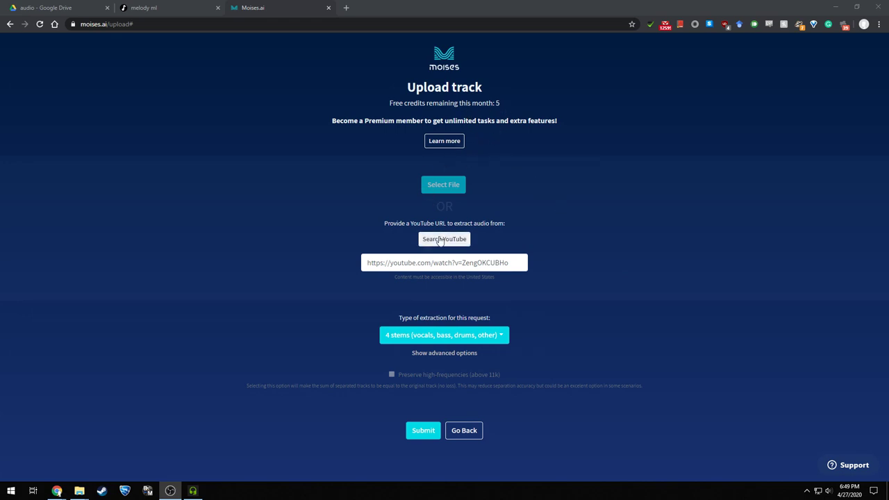
{"action": "left_click", "coordinate": [438, 264]}
{"action": "left_click", "coordinate": [383, 303]}
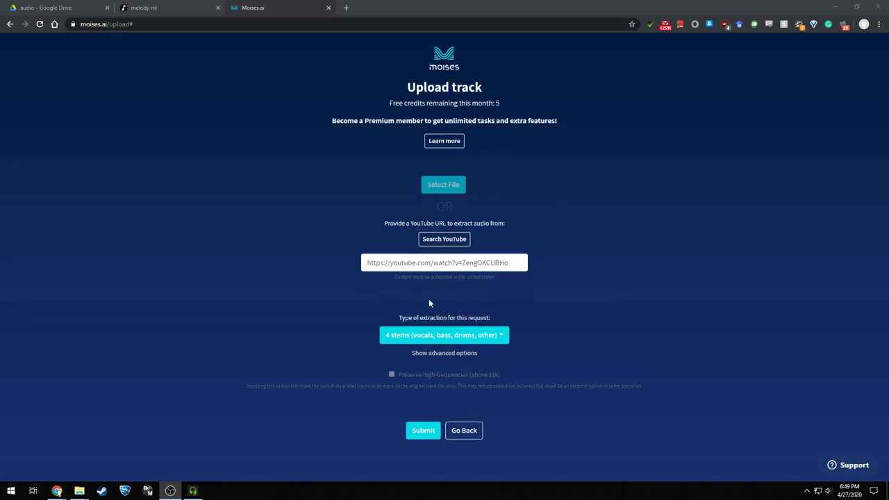
{"action": "left_click", "coordinate": [423, 431]}
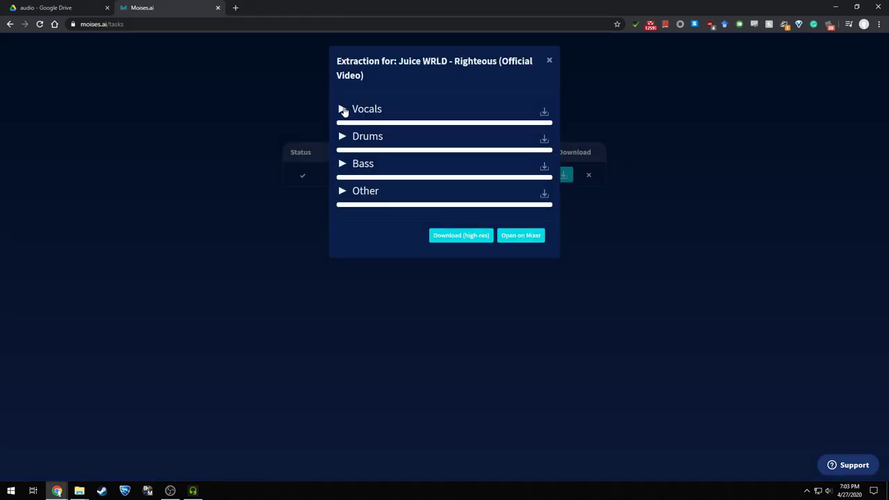
Preview the extracted Vocals and Drums tracks of the Righteous video in Moises, pausing each after listening.
{"action": "left_click", "coordinate": [342, 110]}
{"action": "left_click", "coordinate": [343, 109]}
{"action": "left_click", "coordinate": [343, 137]}
{"action": "left_click", "coordinate": [344, 140]}
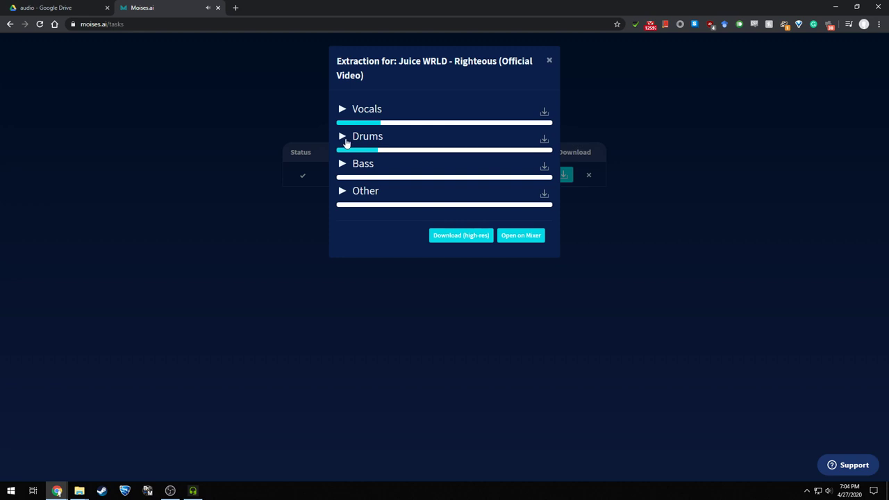